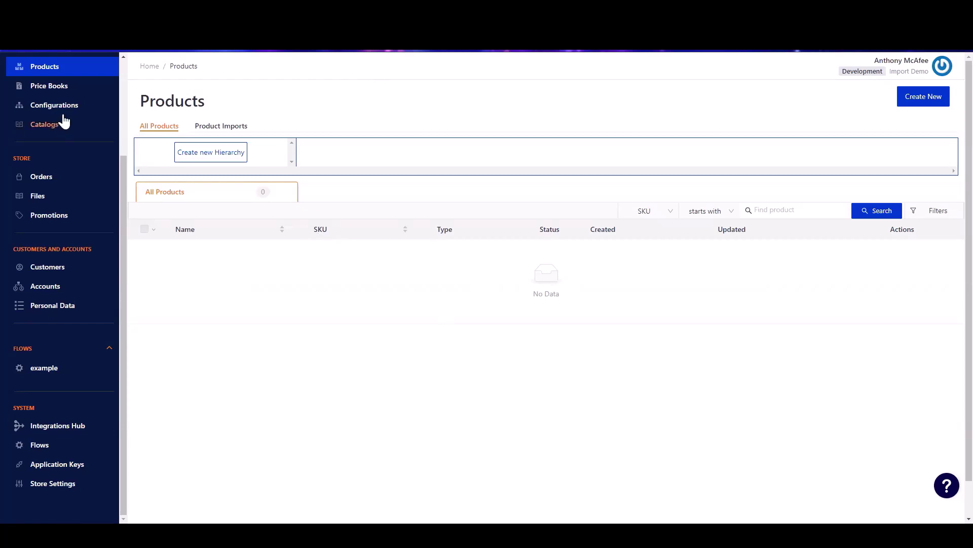
Check the empty Price Books and Products lists, then go to the store's Configurations page.
click(50, 87)
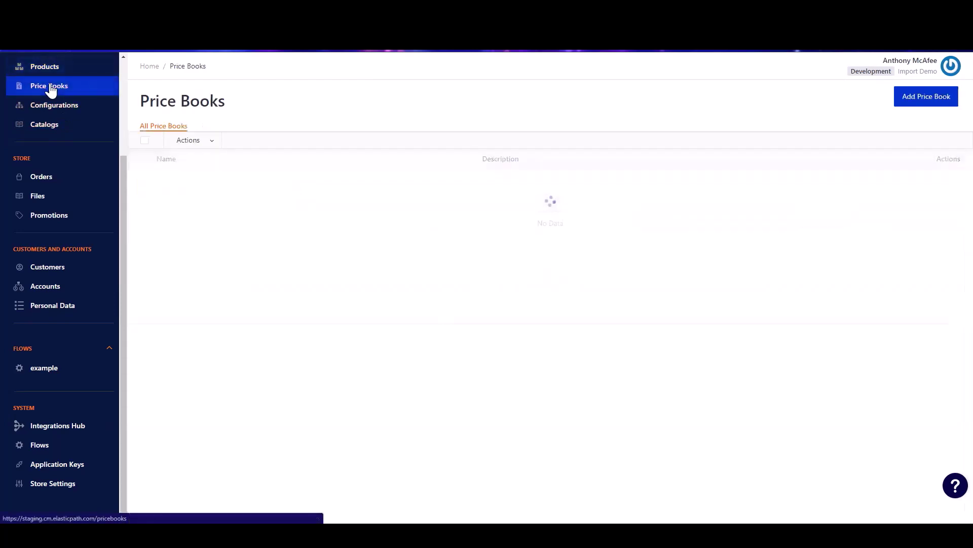
click(48, 69)
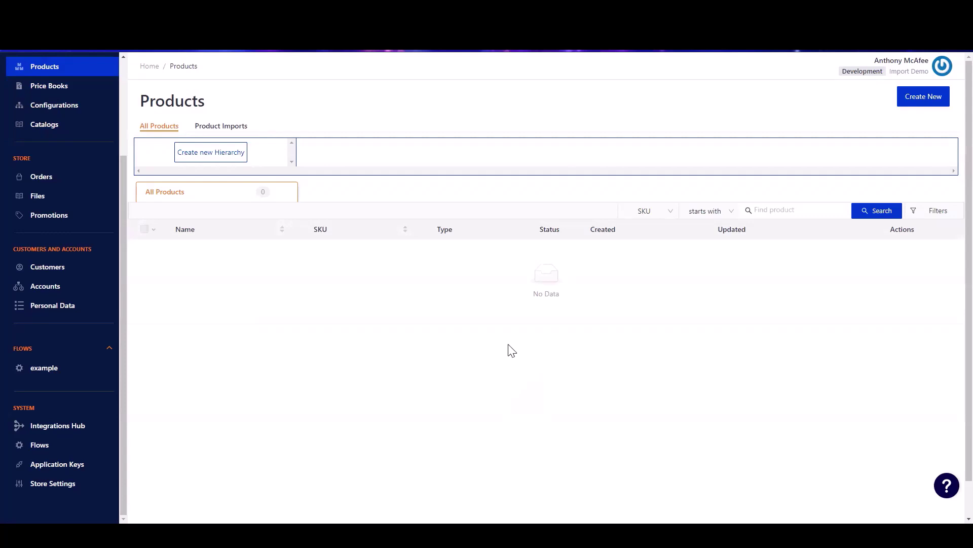
click(43, 113)
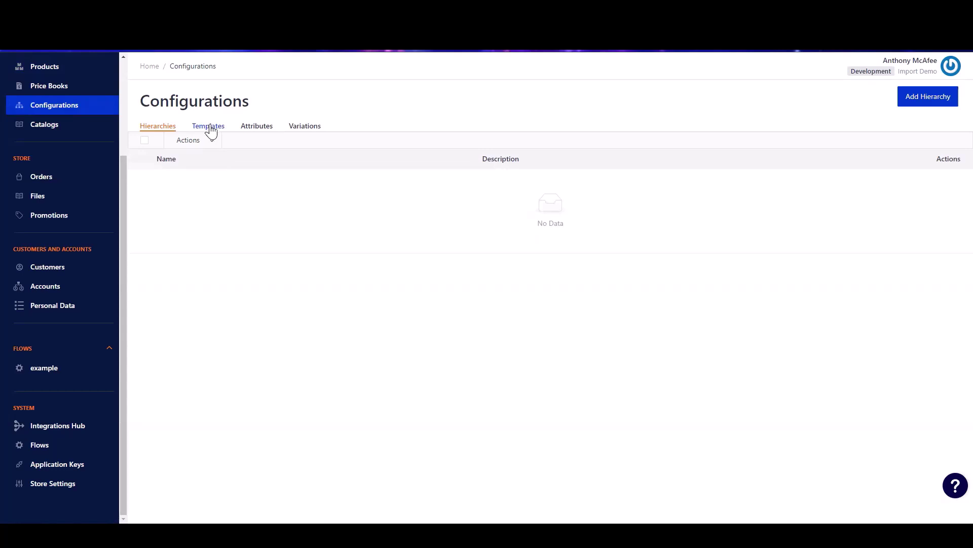
Inspect the example template's attributes, then open the Color variation from the Variations list.
click(209, 128)
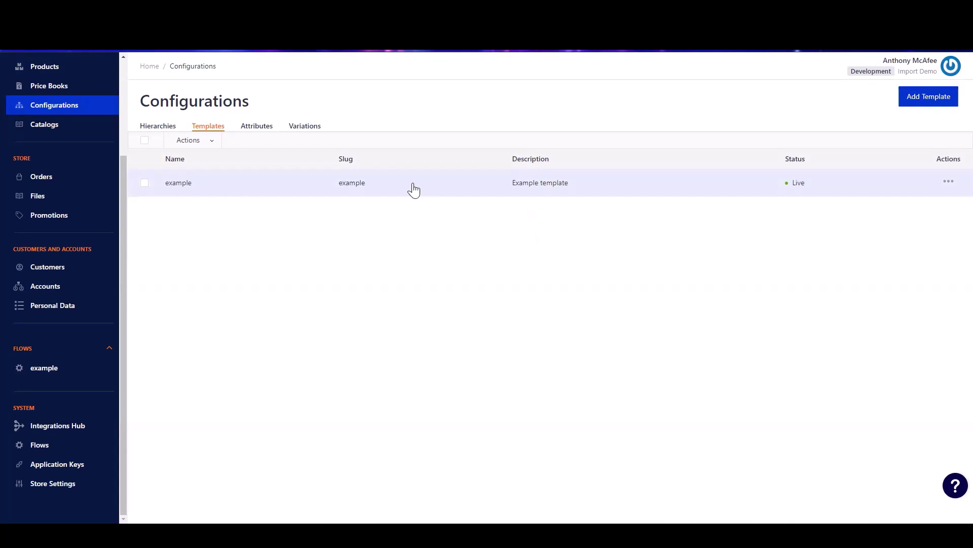
click(414, 189)
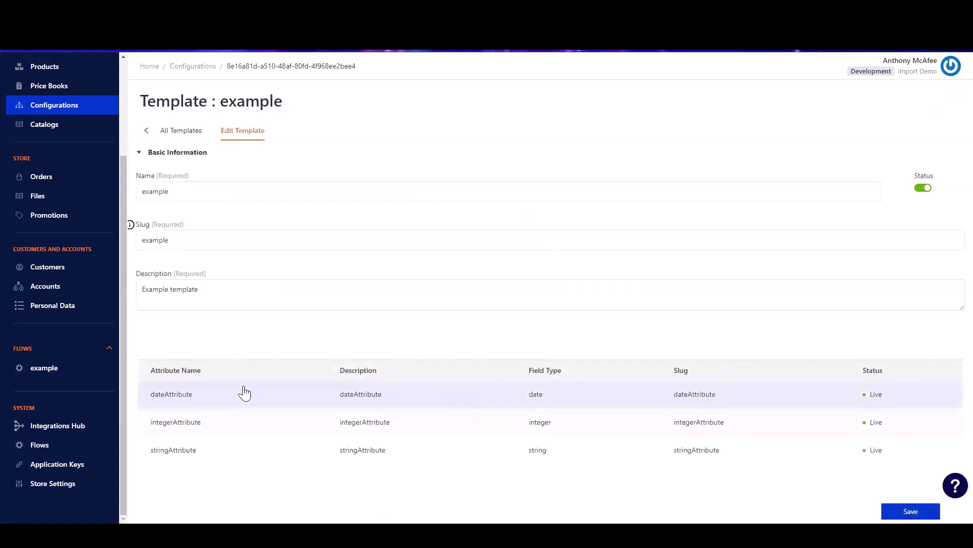
click(168, 130)
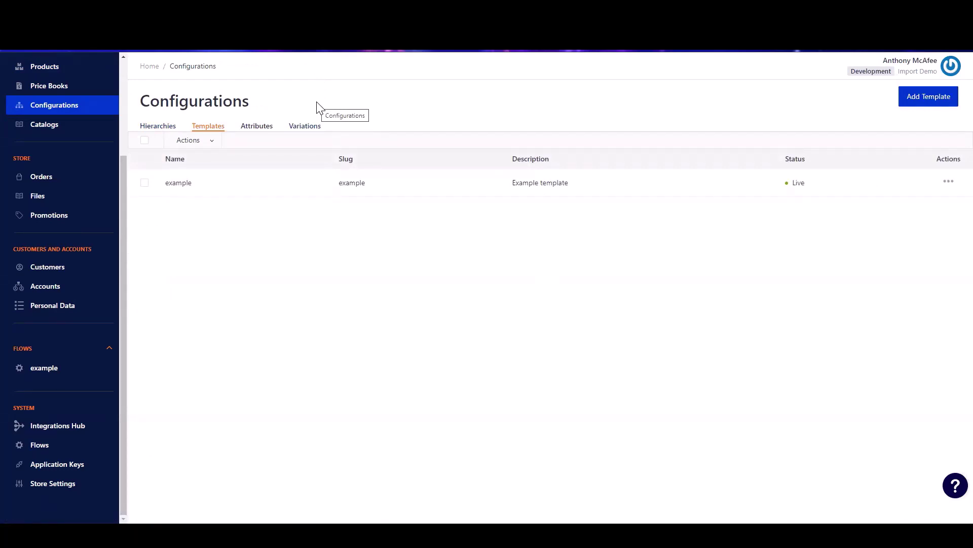
click(307, 130)
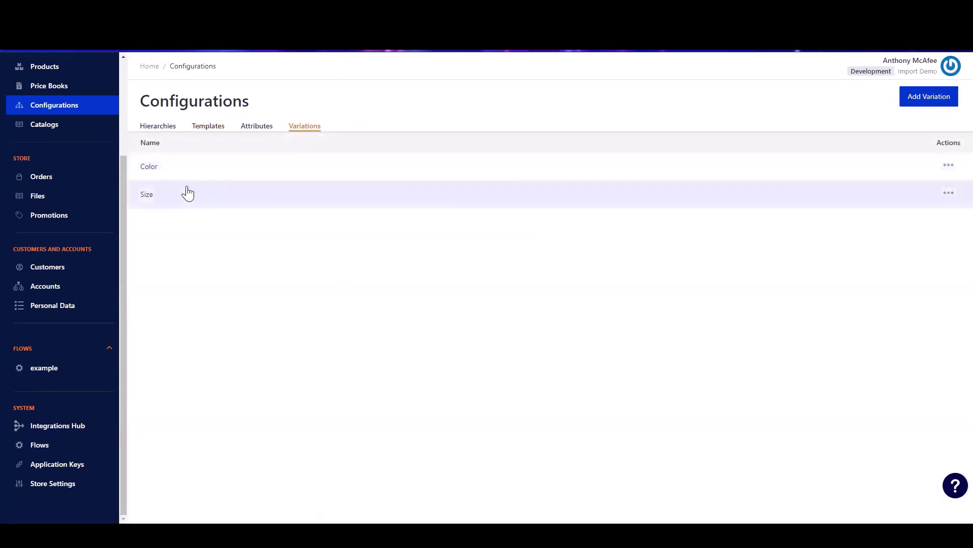
click(202, 166)
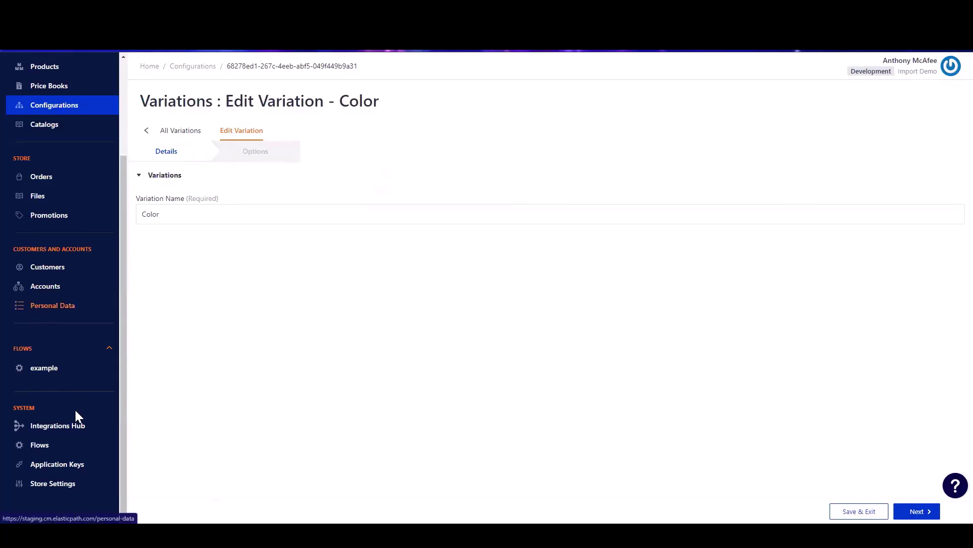
Search the Integrations Hub for 'import' and show the Elastic Path Commerce Cloud Product Import details.
click(66, 432)
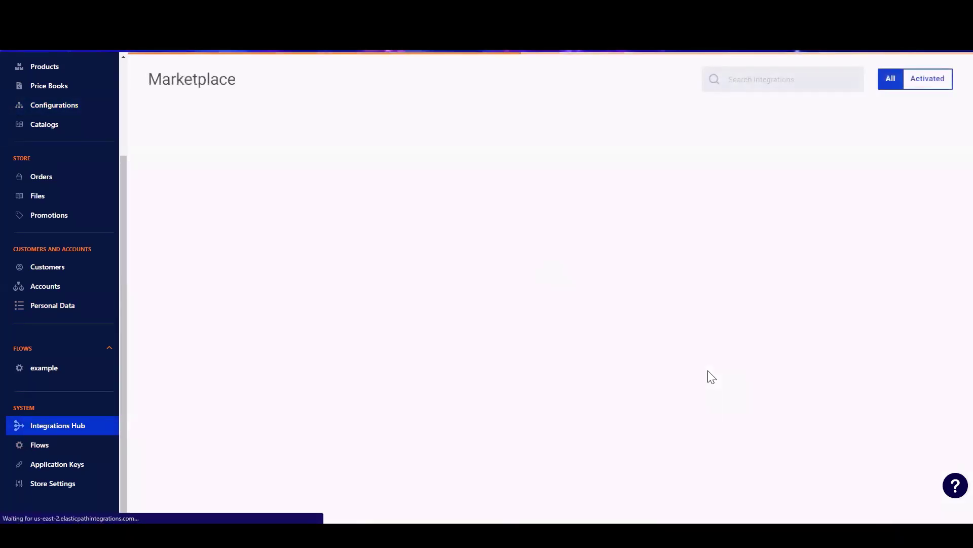
click(779, 84)
text(import)
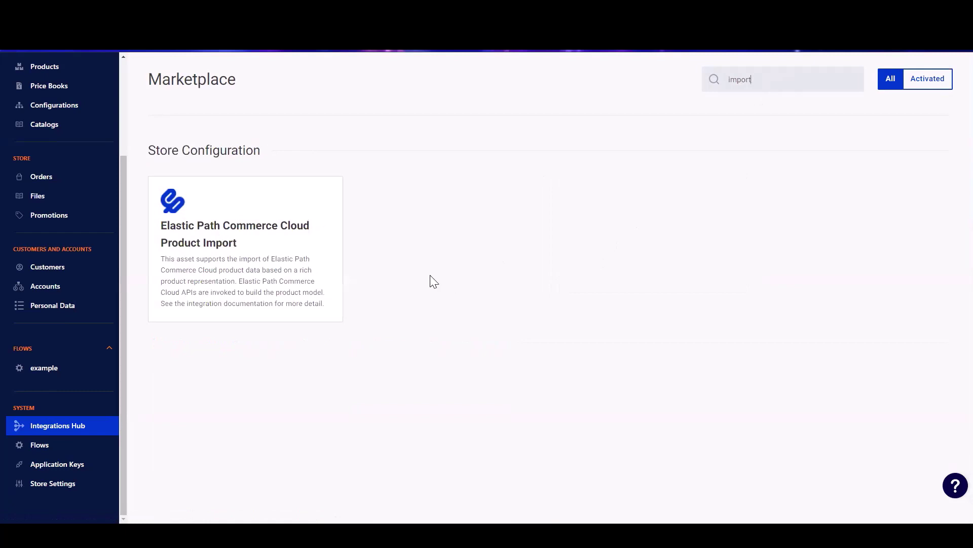
click(227, 274)
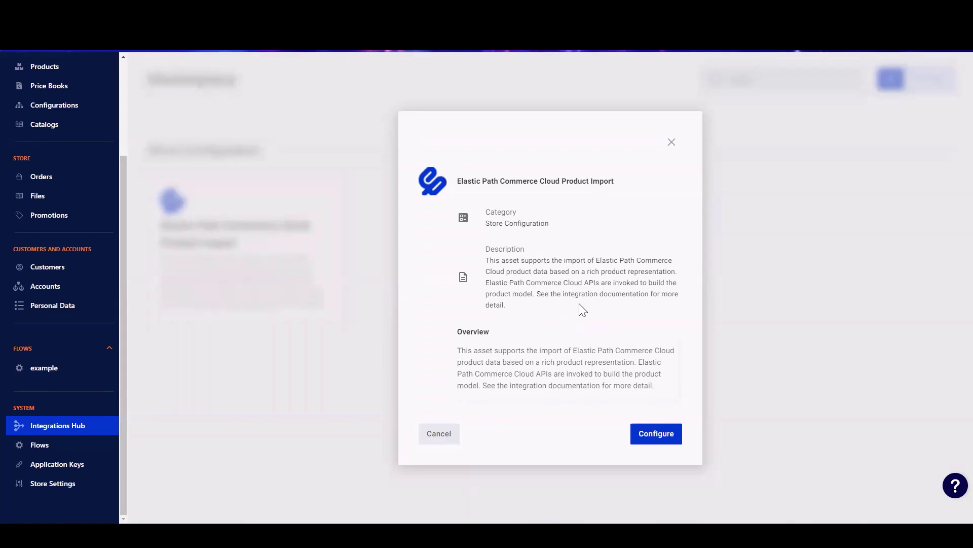
Begin configuring Product Import, review the Gzip File Url Handler and Paged Product Loader URLs, and continue.
click(658, 434)
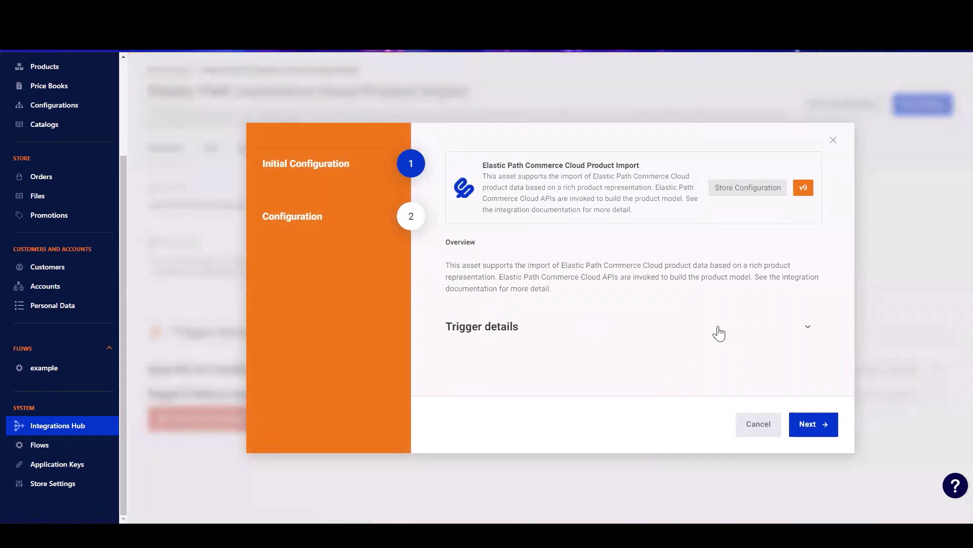
click(801, 330)
scroll(729, 323, down, 1)
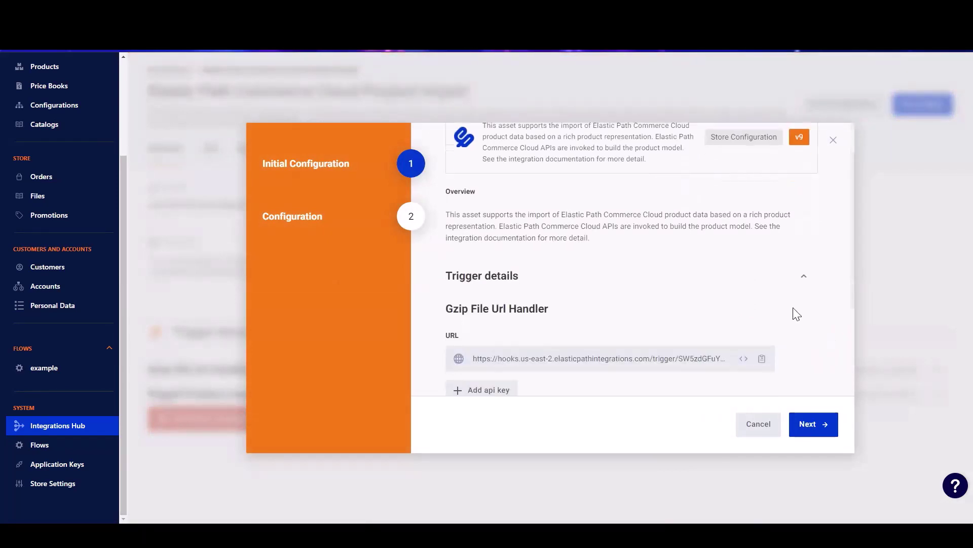
scroll(807, 314, down, 2)
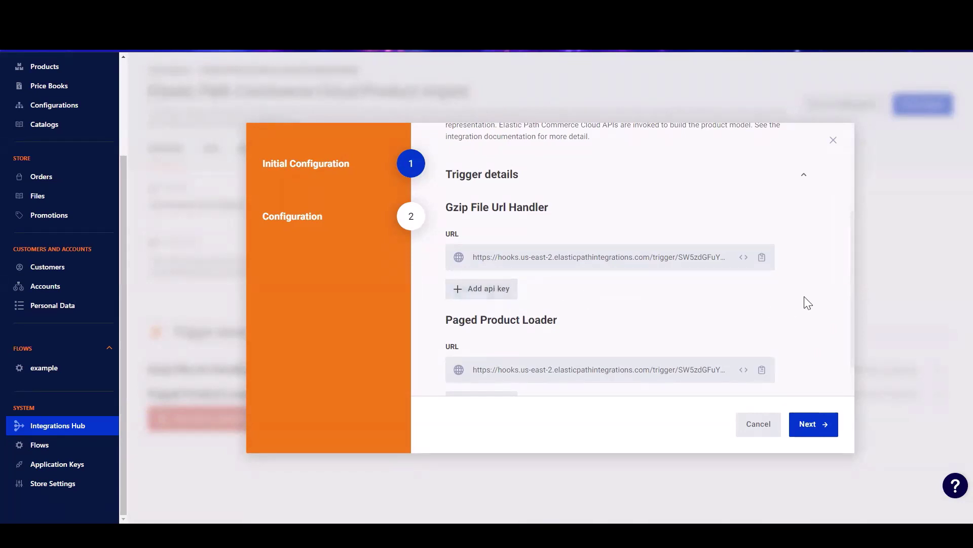
click(814, 424)
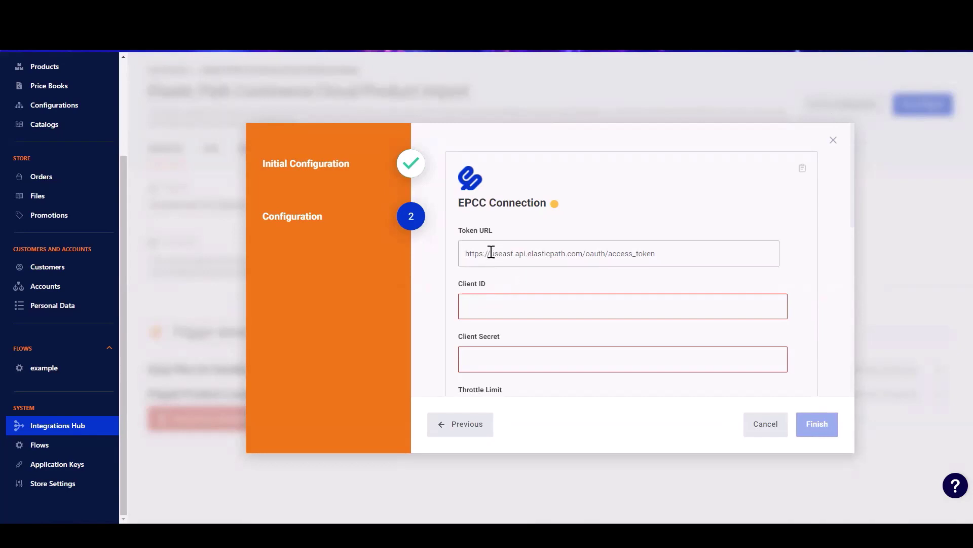
Change the Token URL host to api.epcc-staging.epcloudops.com and paste the client ID and client secret.
double_click(582, 257)
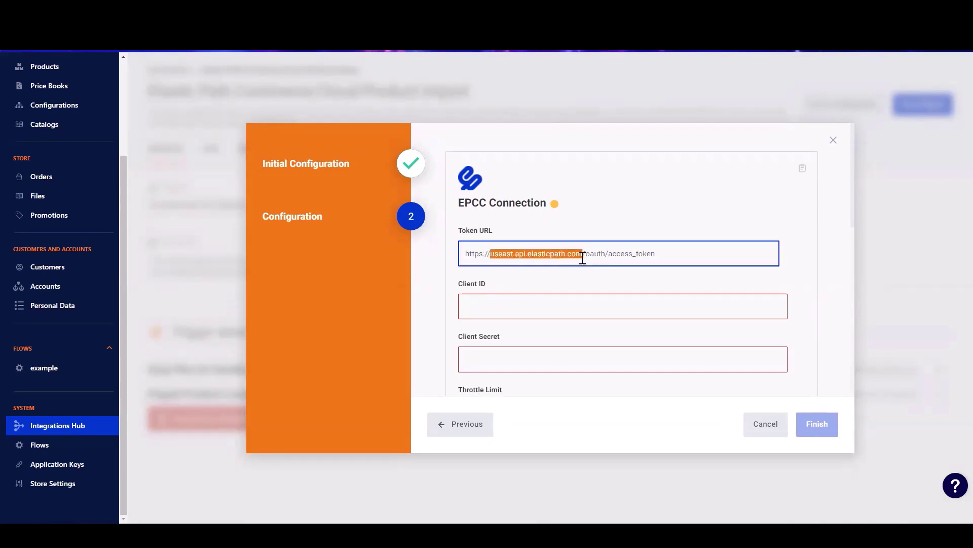
key(ctrl+v)
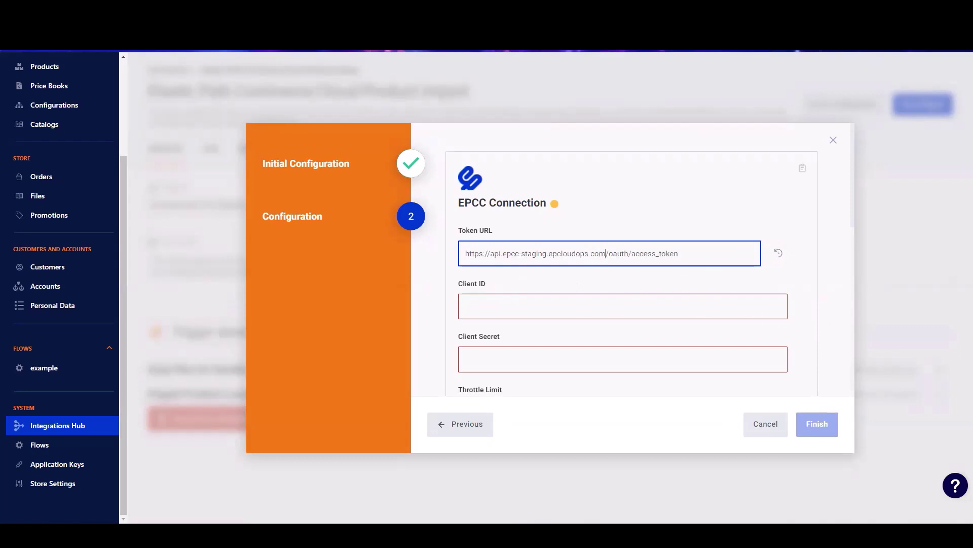
click(583, 146)
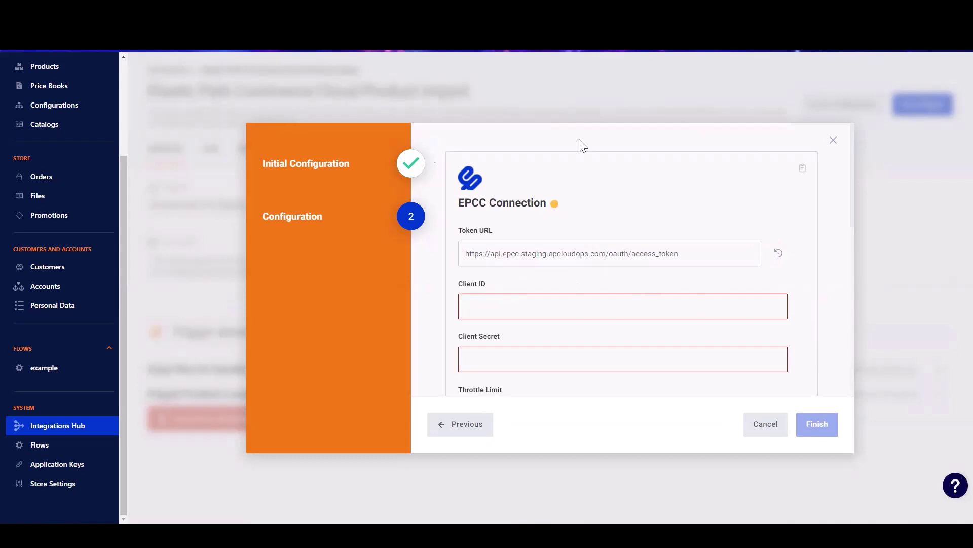
click(548, 302)
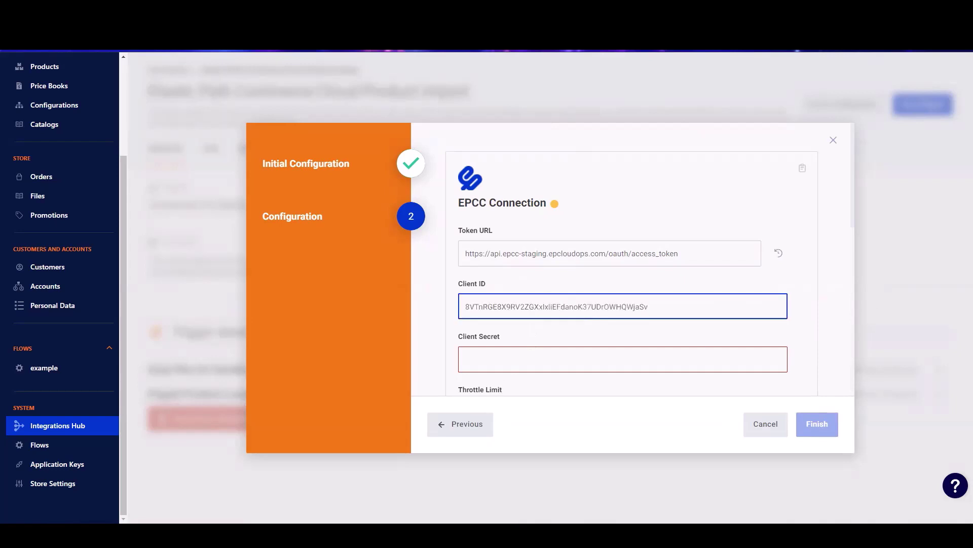
click(793, 134)
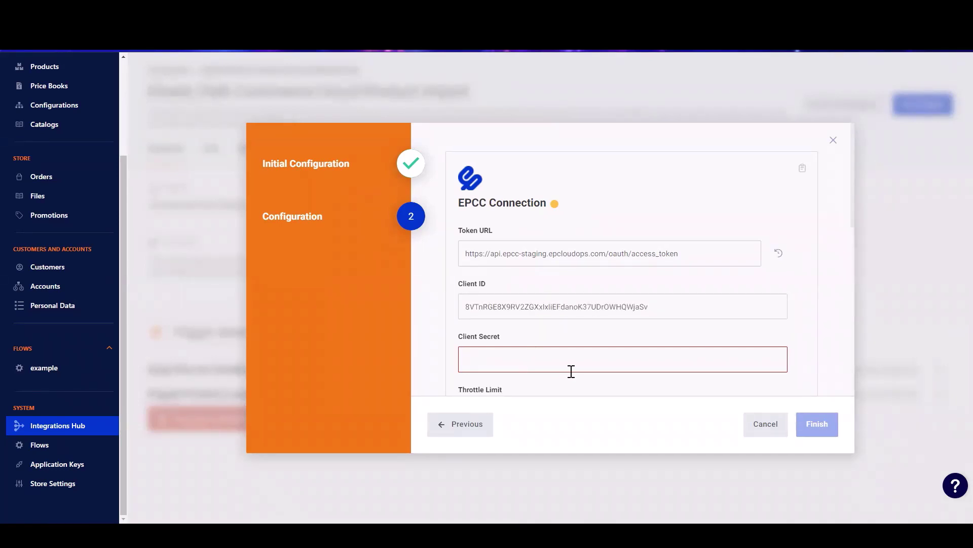
key(ctrl+v)
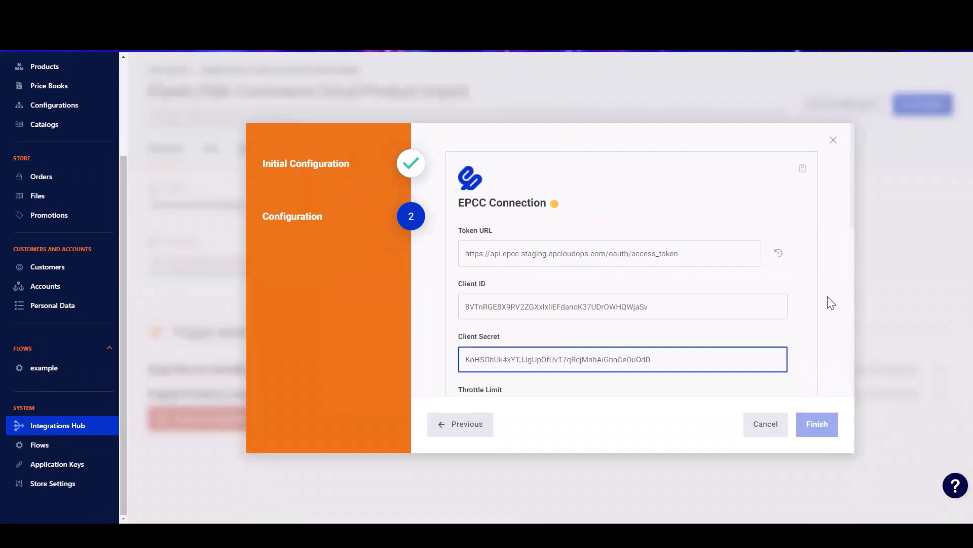
Authorize the EPCC connection to the staging store.
scroll(822, 323, down, 1)
scroll(715, 315, down, 3)
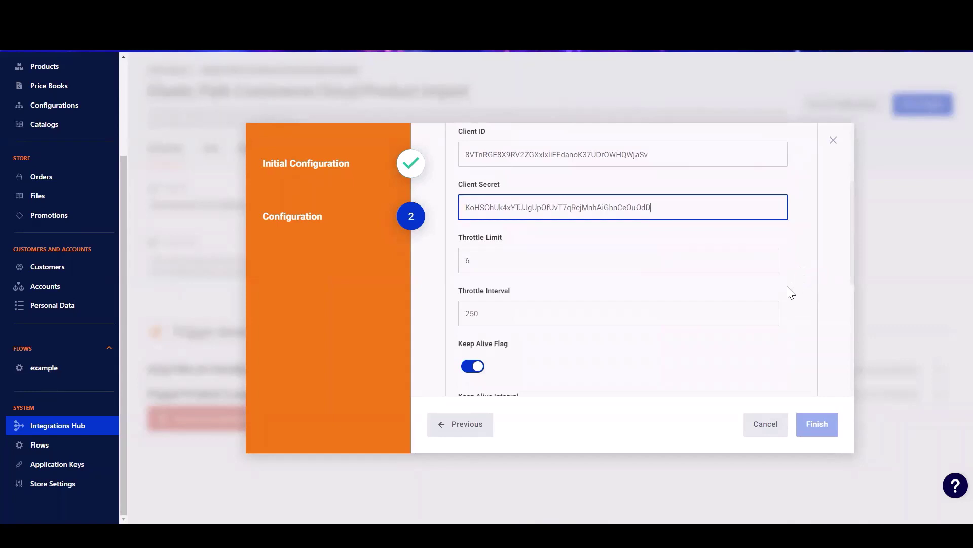
scroll(801, 293, down, 1)
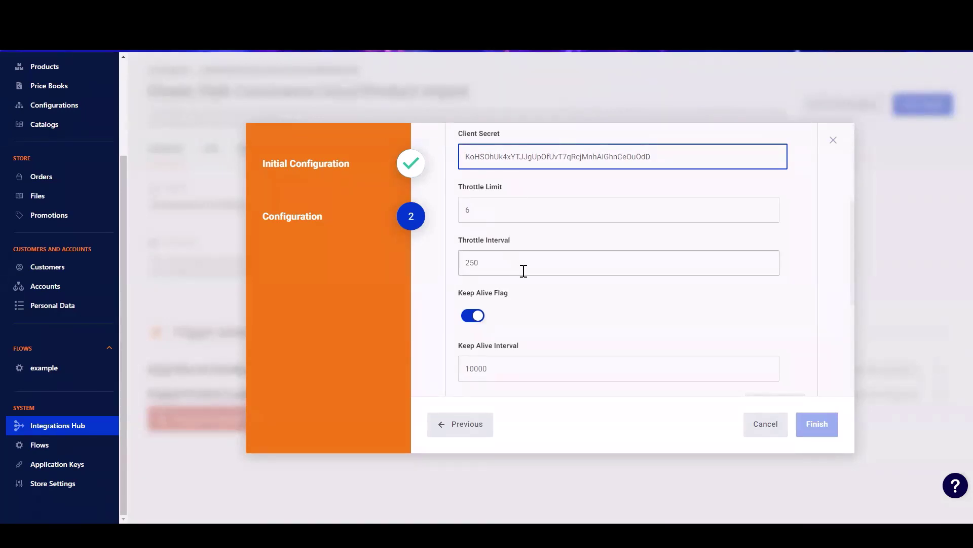
scroll(643, 261, up, 1)
scroll(758, 311, down, 3)
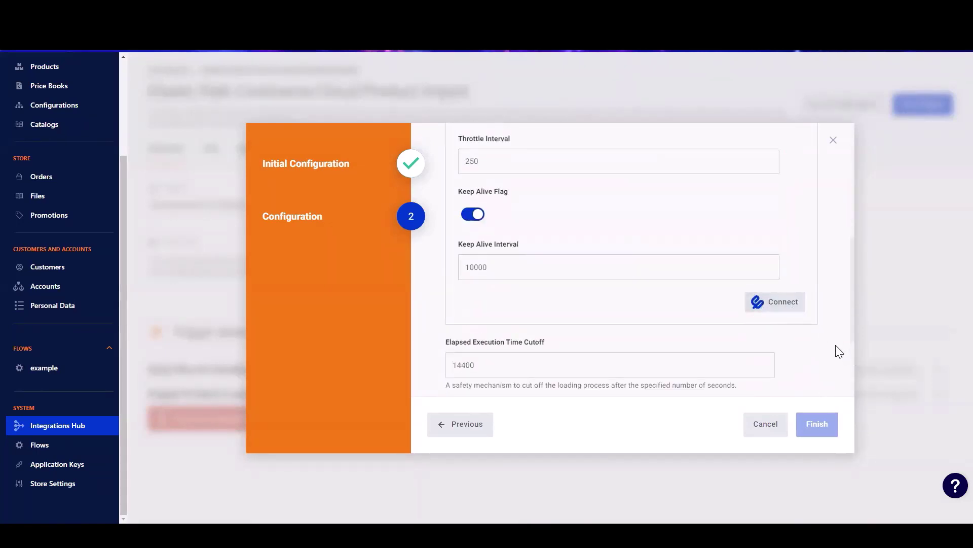
scroll(835, 345, down, 3)
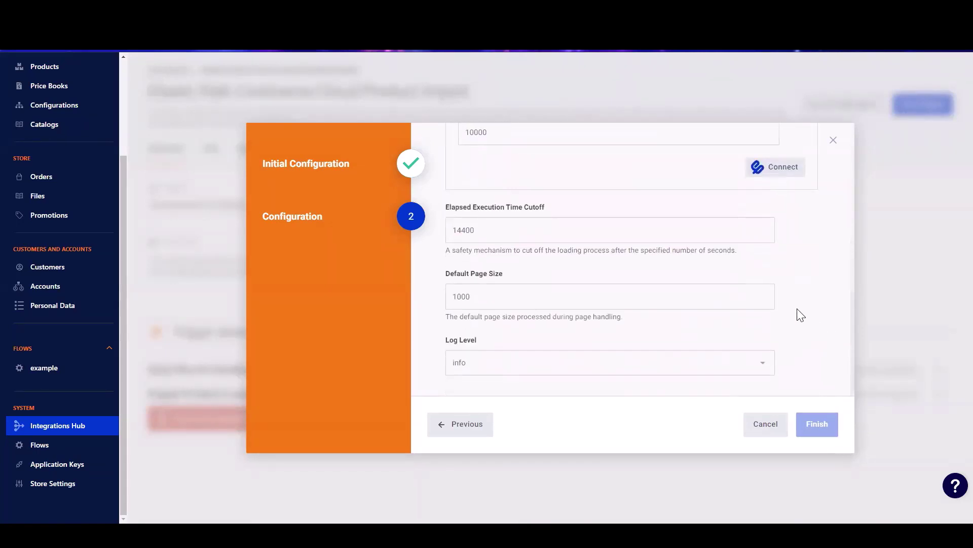
scroll(801, 322, up, 2)
scroll(798, 327, up, 3)
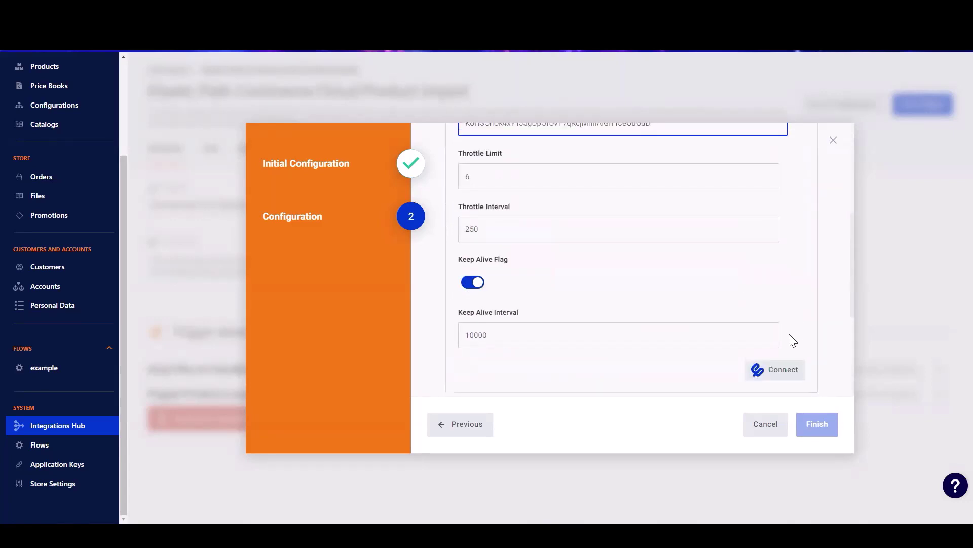
click(778, 376)
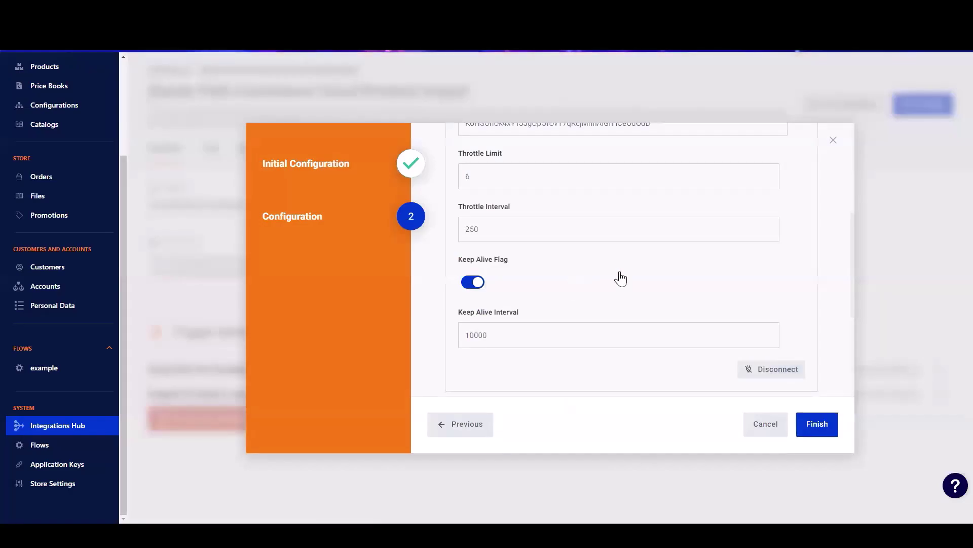
scroll(818, 299, down, 4)
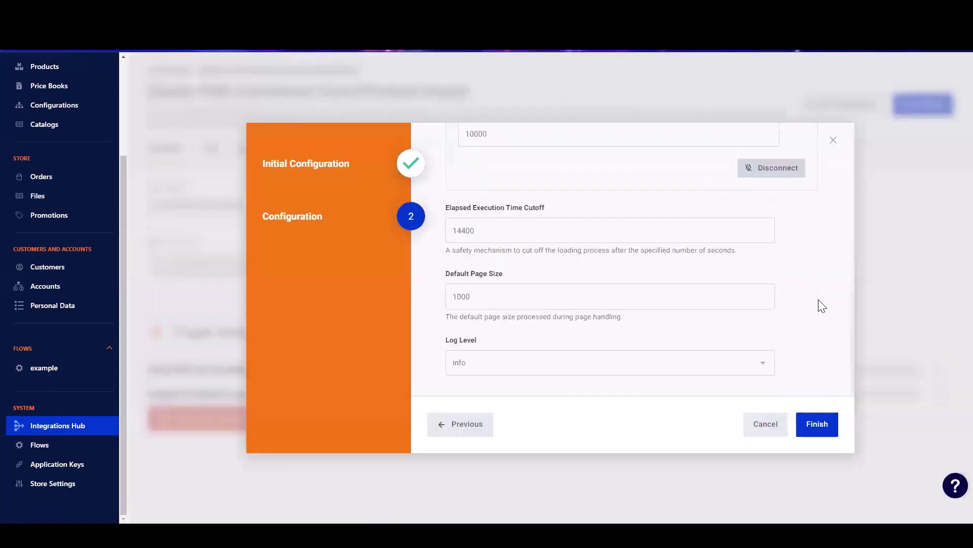
Enable the Product Import integration and copy its Gzip File Url Handler trigger URL.
click(819, 431)
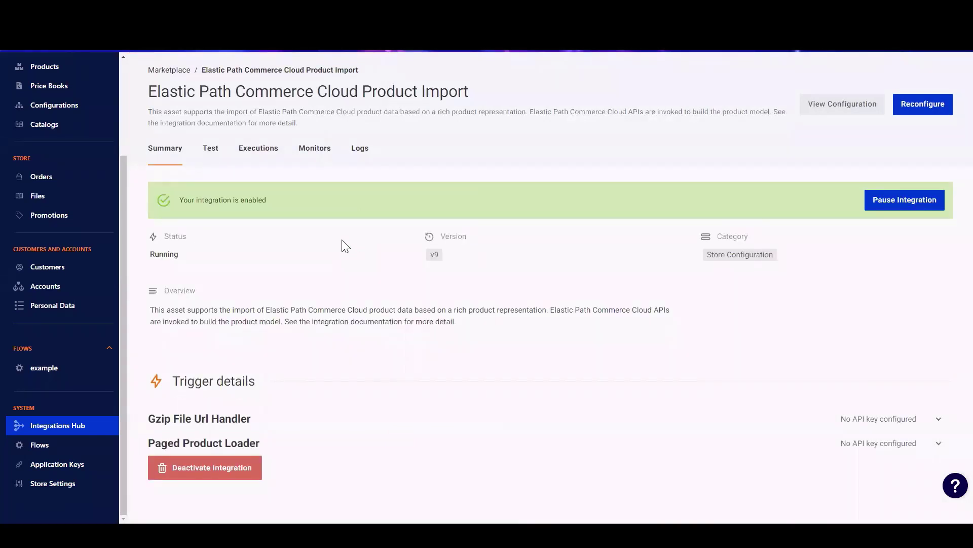
click(213, 425)
scroll(530, 367, down, 2)
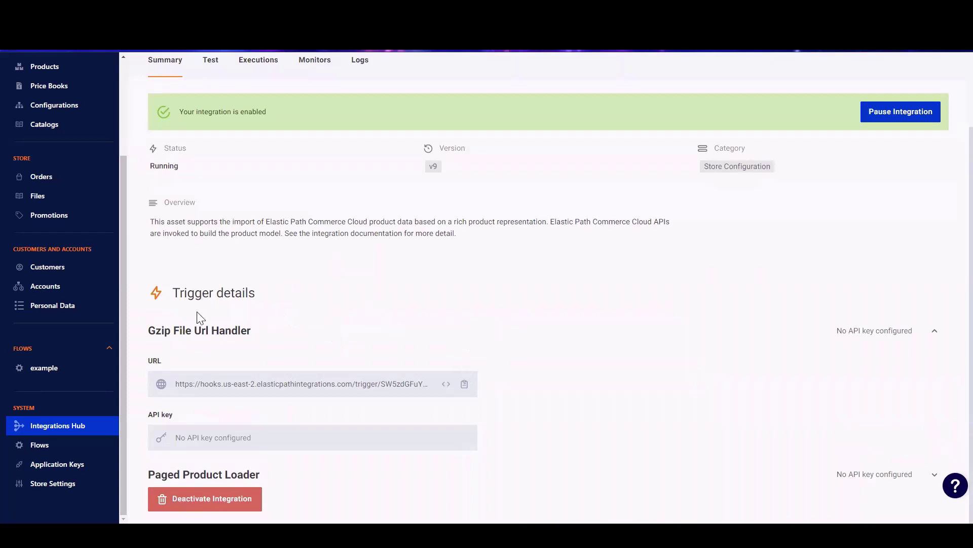
click(465, 387)
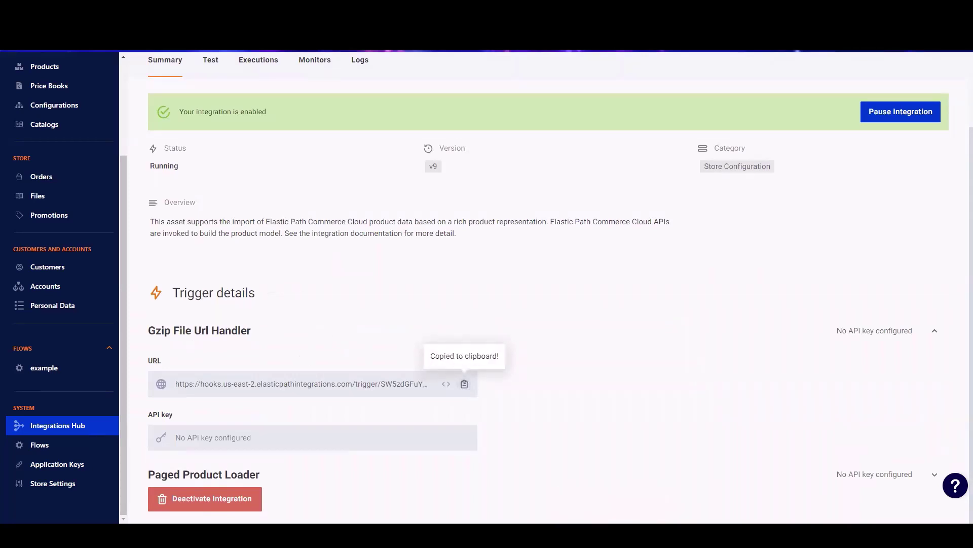
click(547, 535)
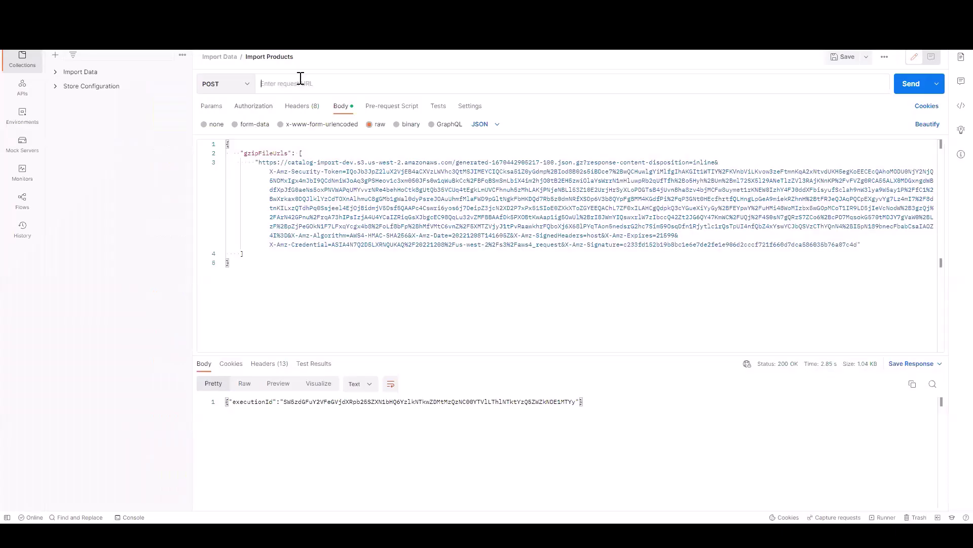
Paste the trigger URL into the Import Products request and review its gzipFileUrls body.
key(ctrl+v)
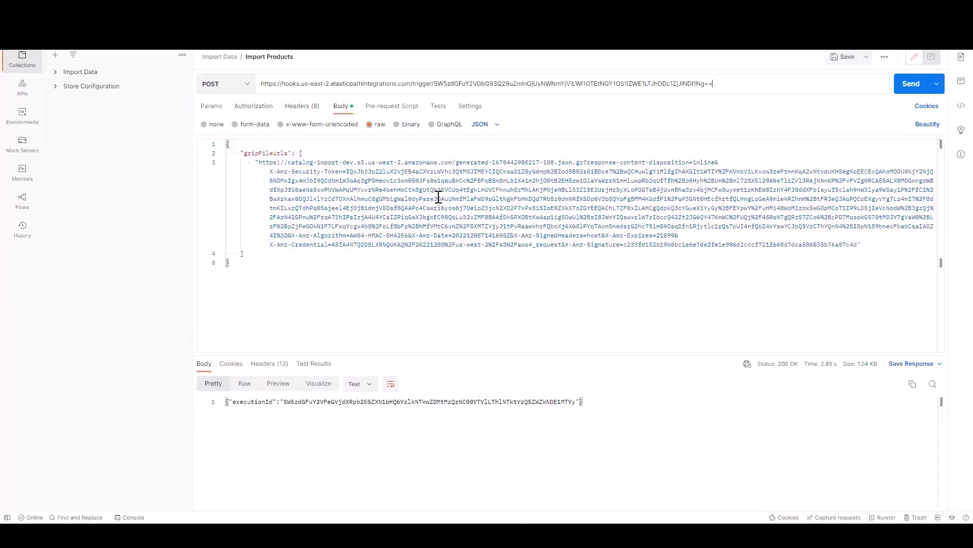
drag(244, 253, 245, 154)
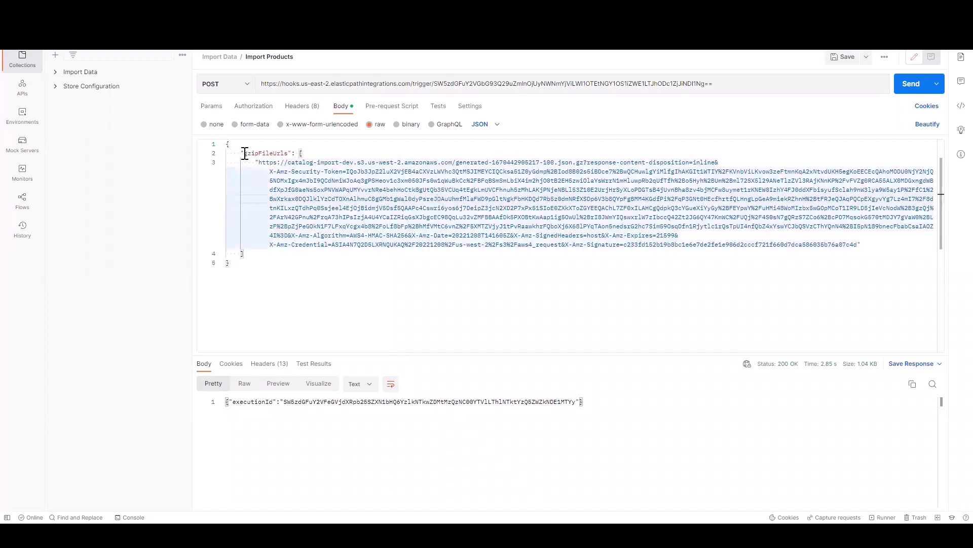
click(245, 153)
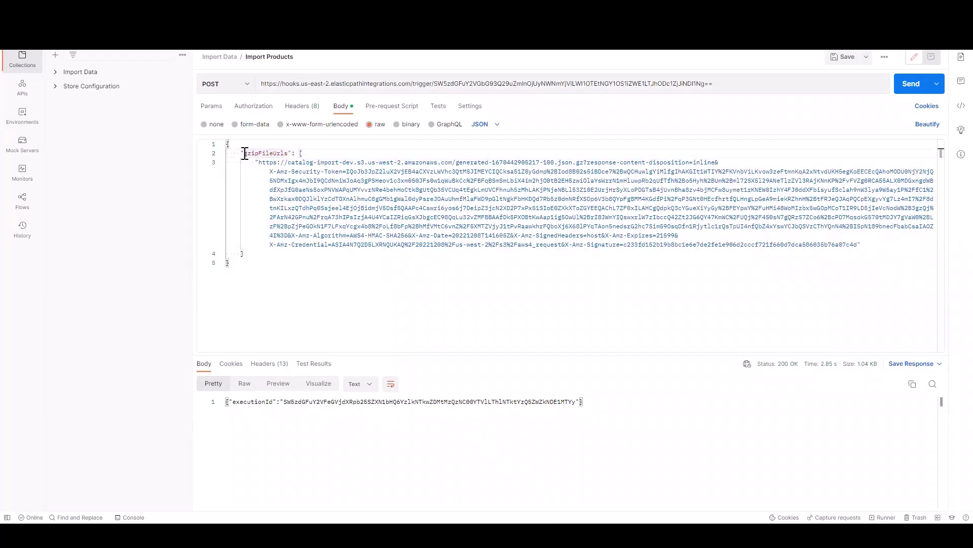
drag(246, 153, 288, 153)
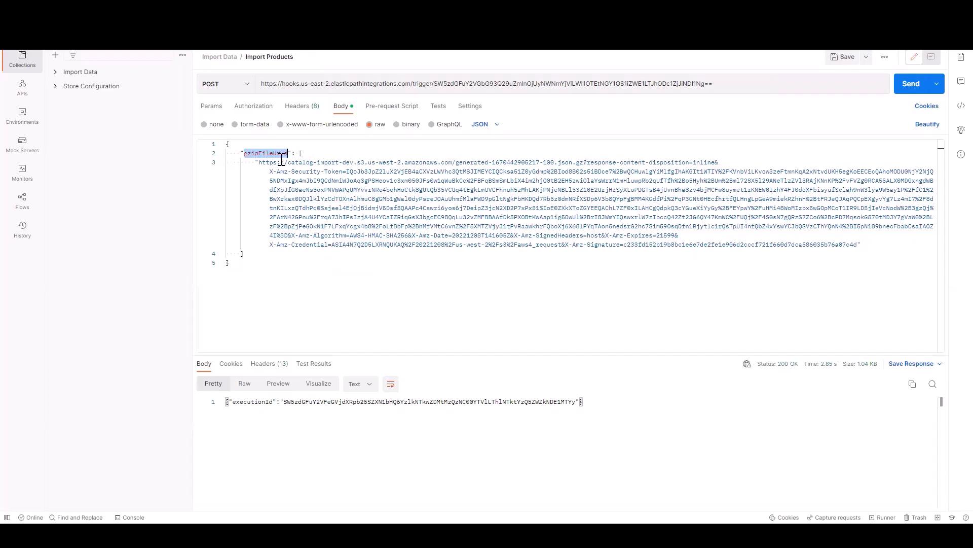
triple_click(307, 161)
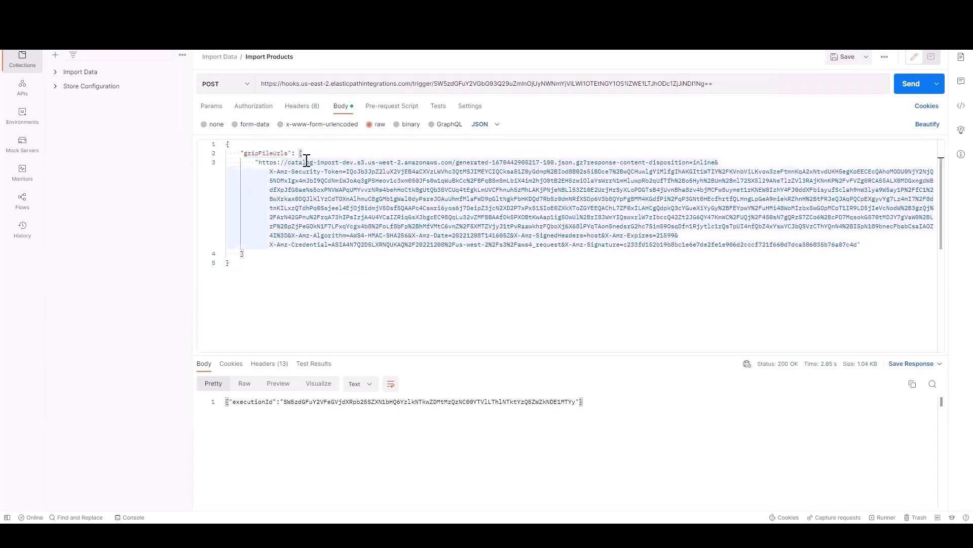
Send the Import Products request and confirm the 200 OK response with a new executionId.
click(258, 161)
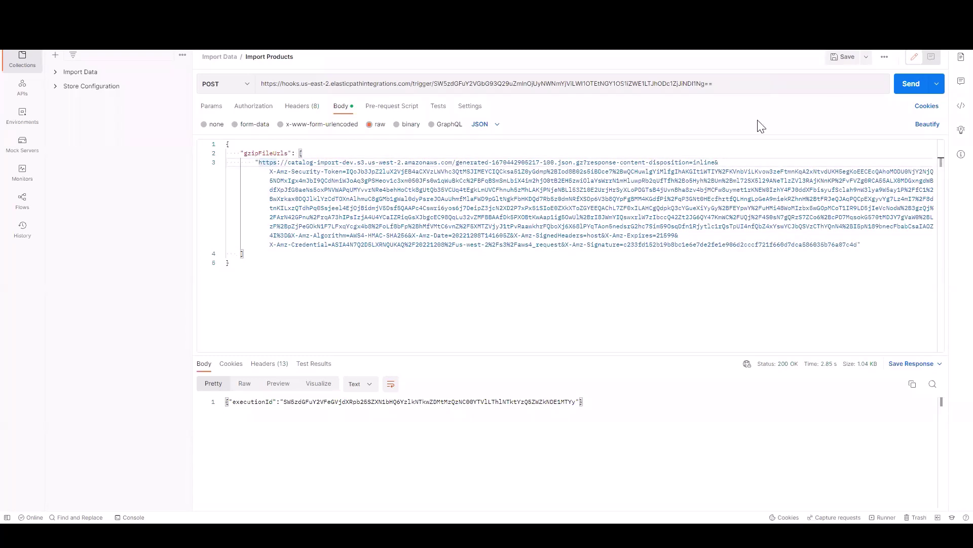
click(910, 92)
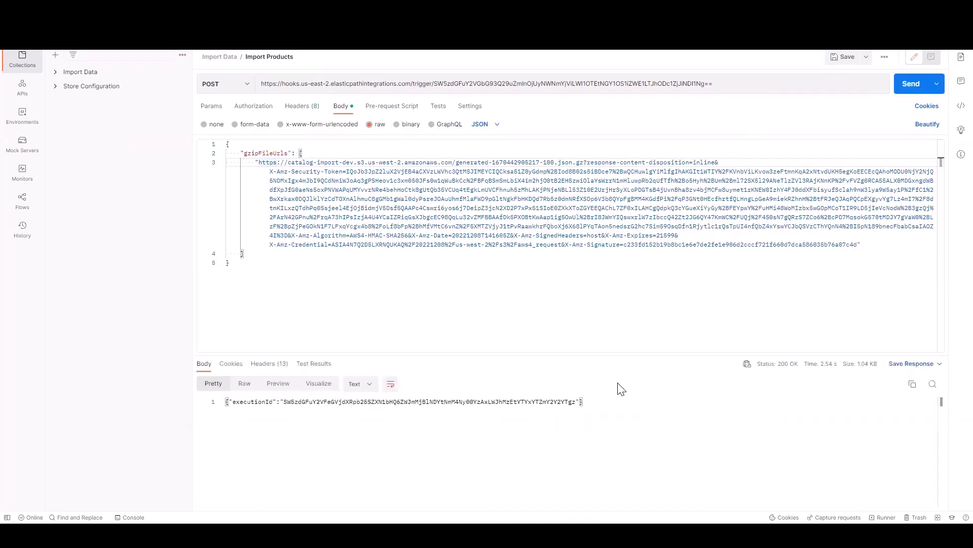
mouse_move(506, 479)
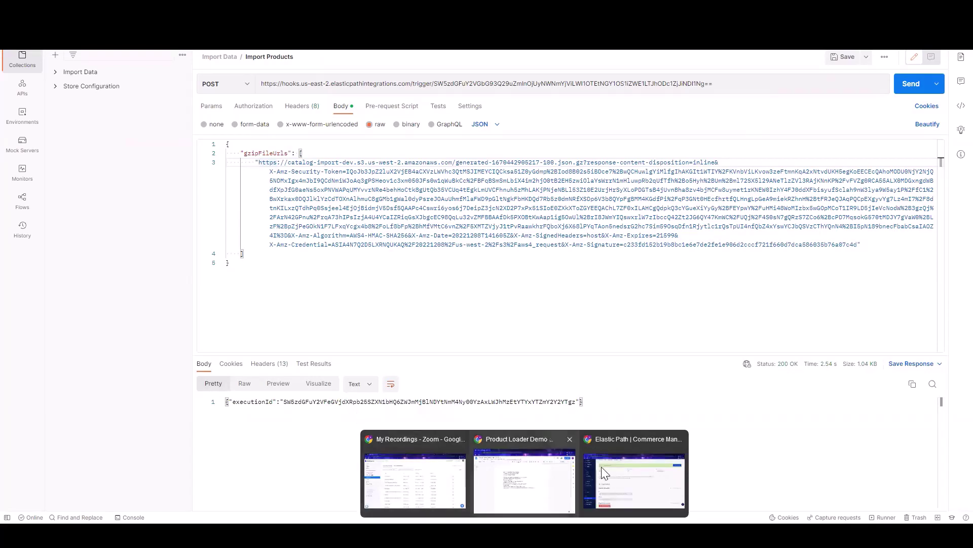
Back in Commerce Manager, view the Product Import integration's Dec 08 execution and its logs.
click(635, 448)
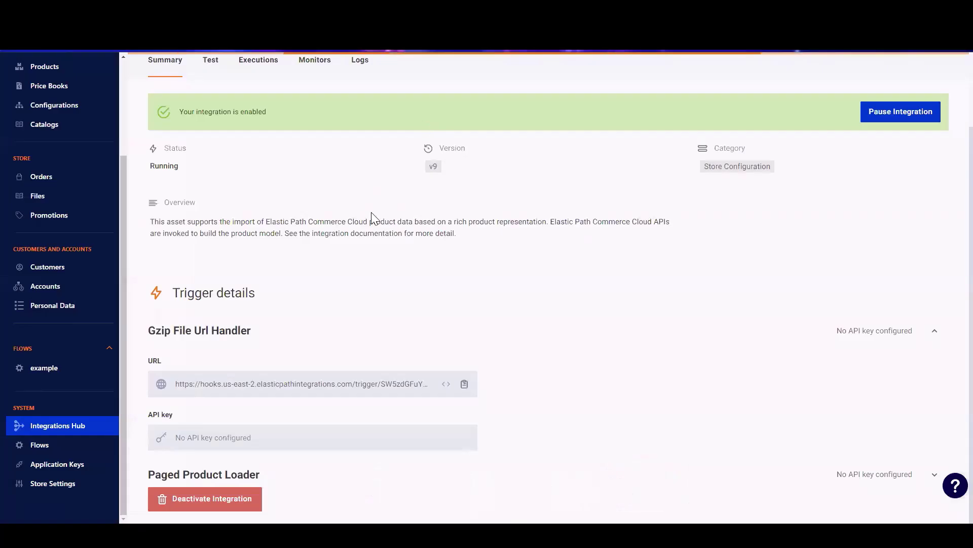
scroll(307, 175, up, 1)
scroll(307, 175, up, 1)
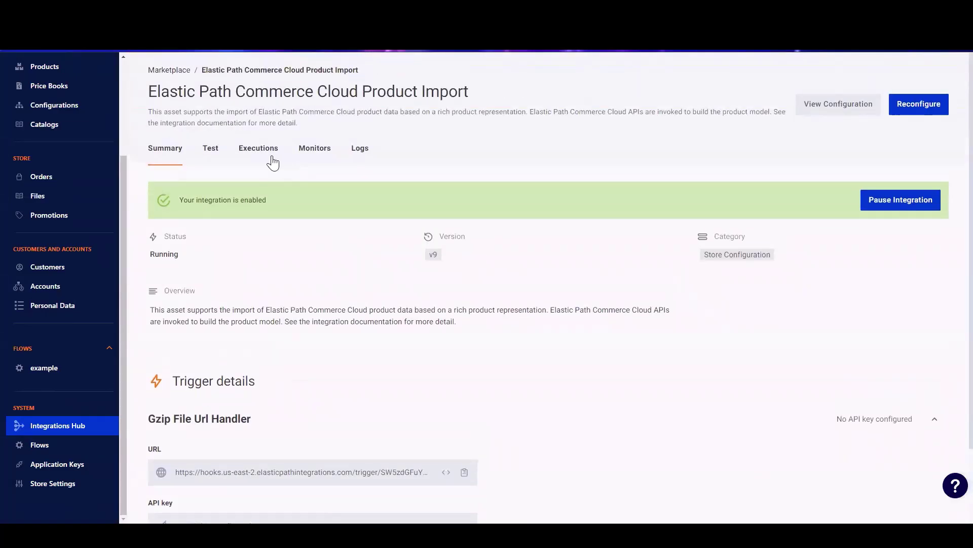
click(256, 149)
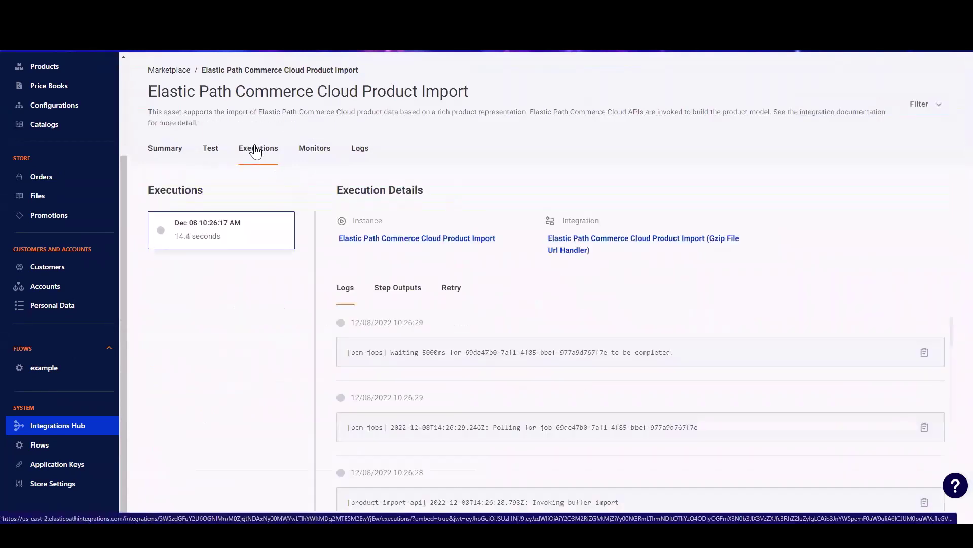
click(228, 243)
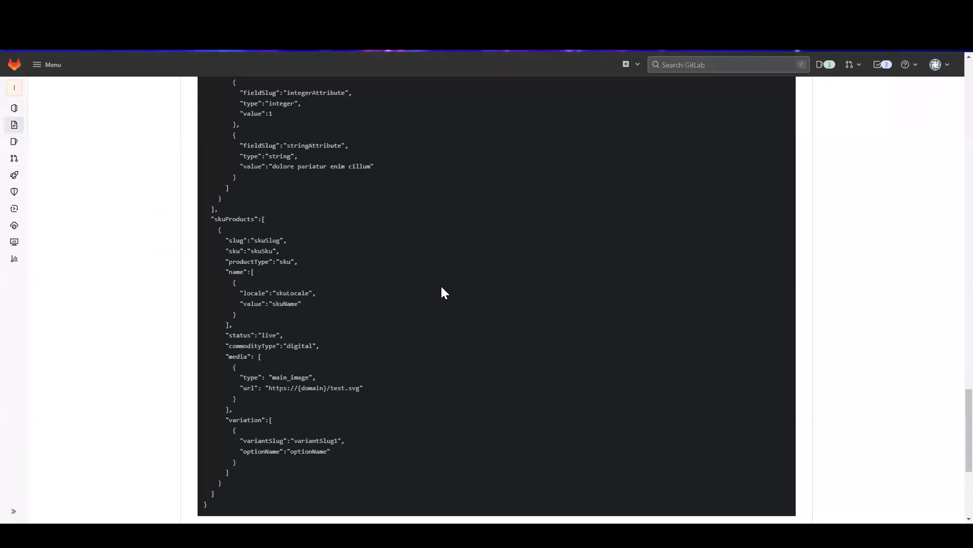
scroll(444, 293, up, 6)
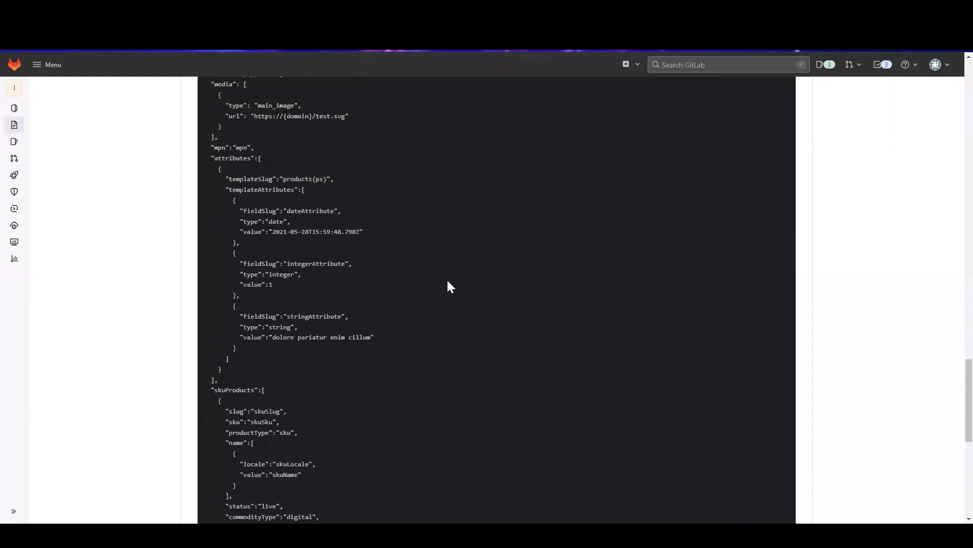
scroll(448, 280, up, 3)
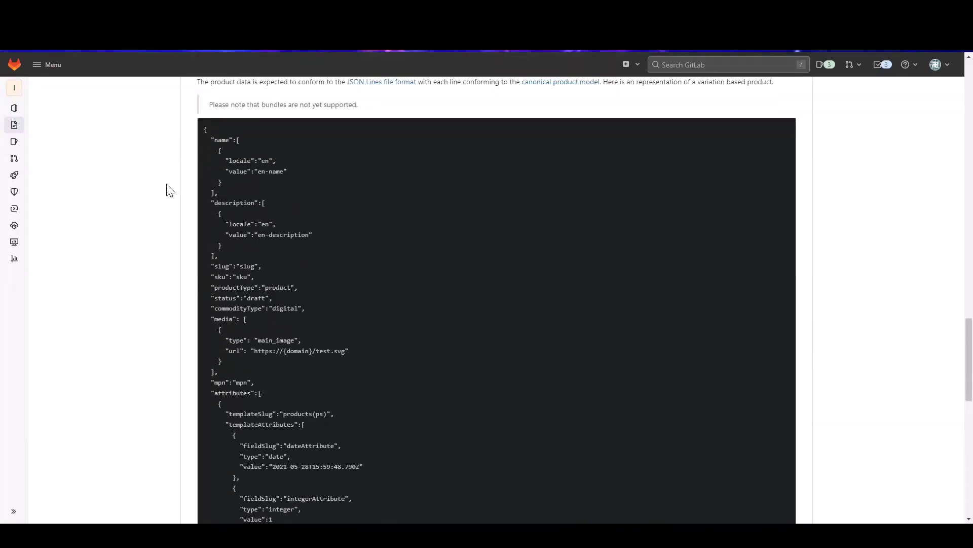
scroll(170, 191, up, 1)
scroll(170, 191, down, 1)
scroll(404, 242, down, 5)
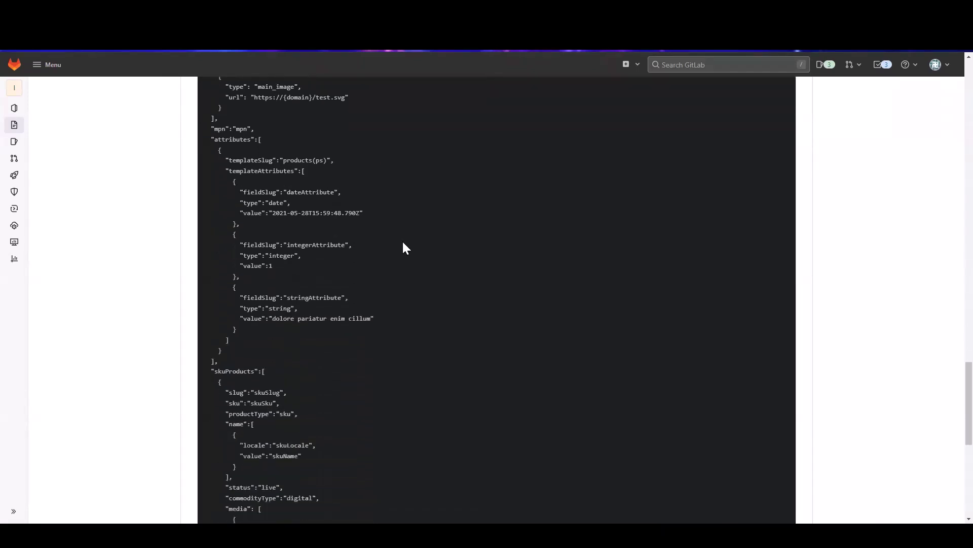
scroll(403, 243, down, 3)
scroll(403, 243, up, 6)
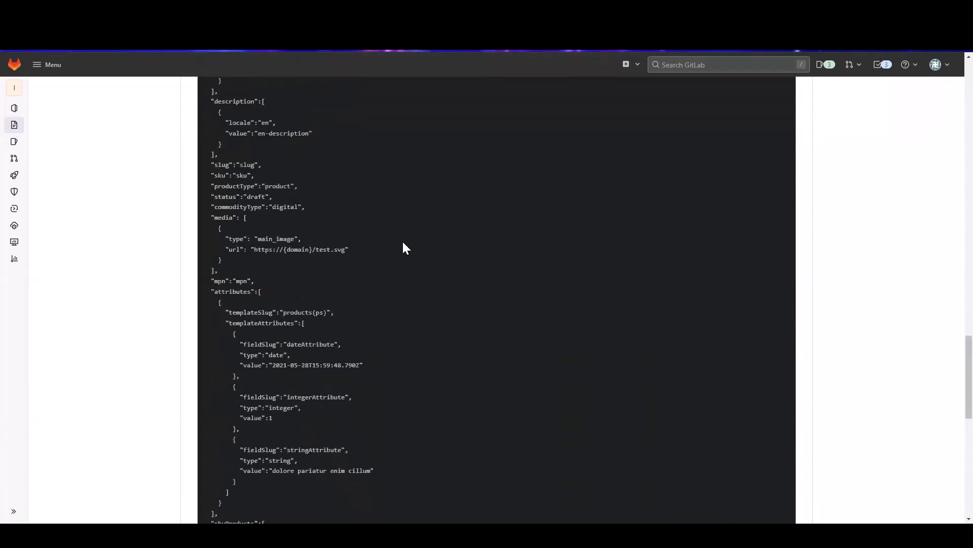
scroll(402, 247, up, 2)
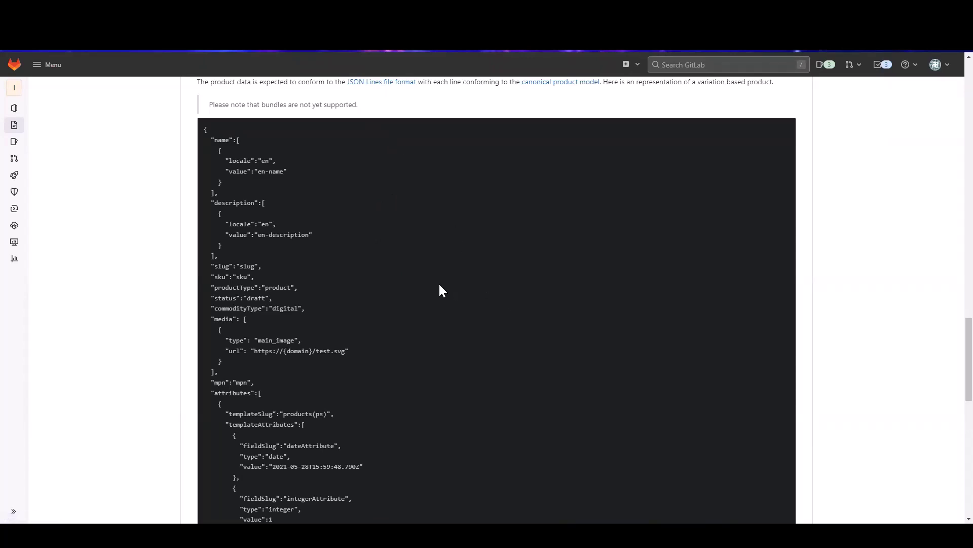
scroll(444, 291, down, 1)
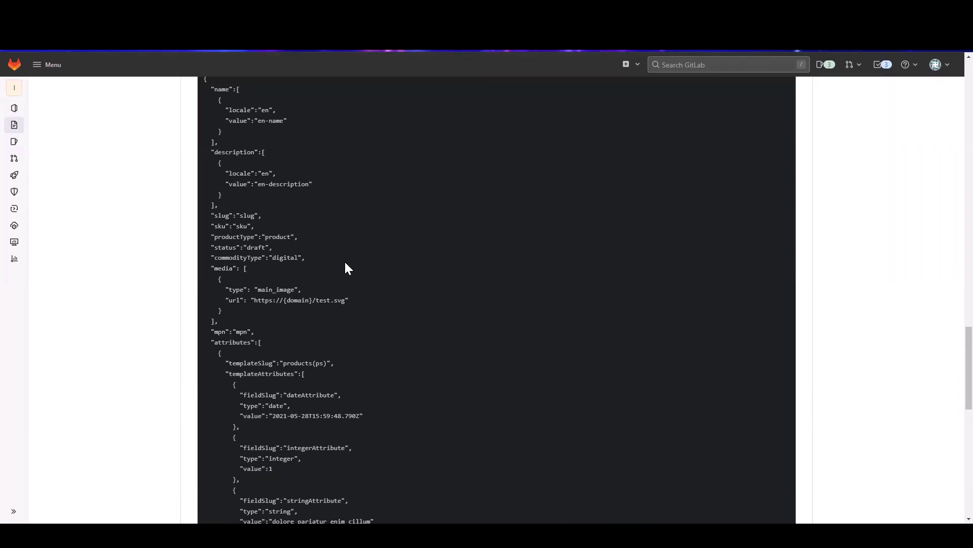
scroll(345, 260, down, 1)
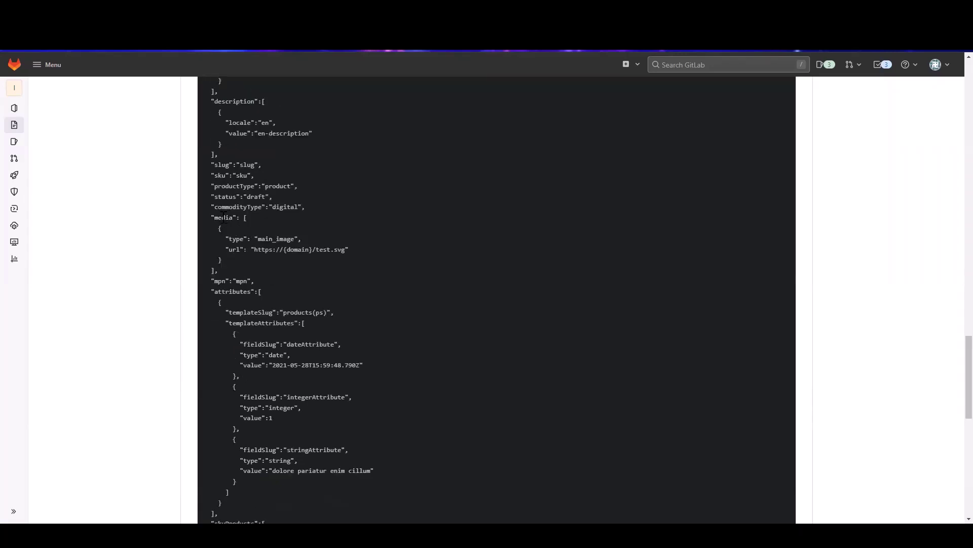
scroll(449, 304, down, 1)
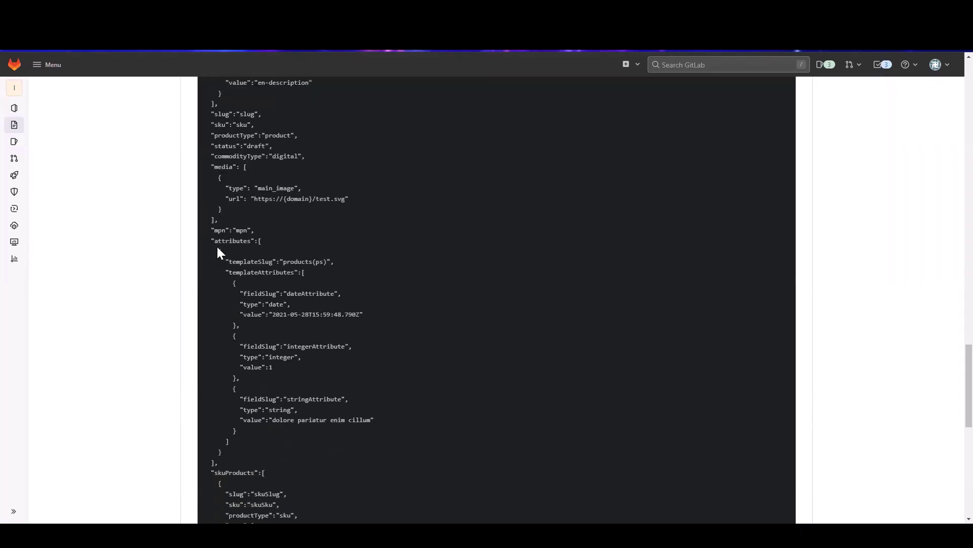
scroll(336, 279, down, 1)
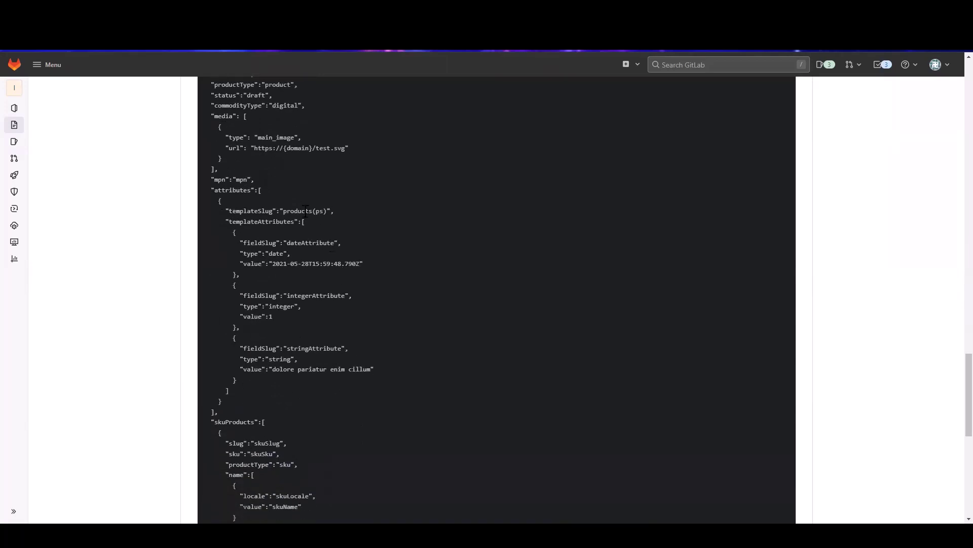
scroll(296, 332, down, 2)
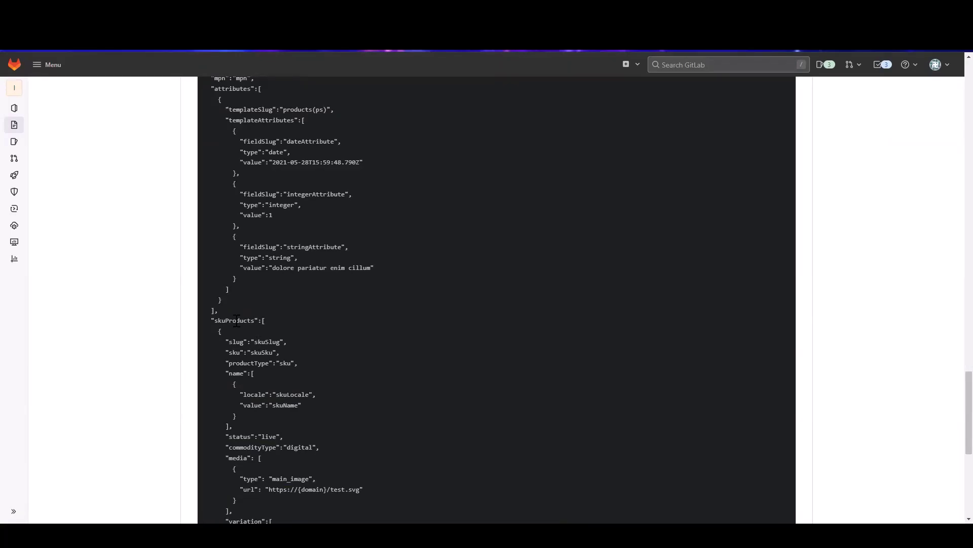
Scroll through the GitLab example product JSON down to its variation block.
scroll(237, 320, down, 3)
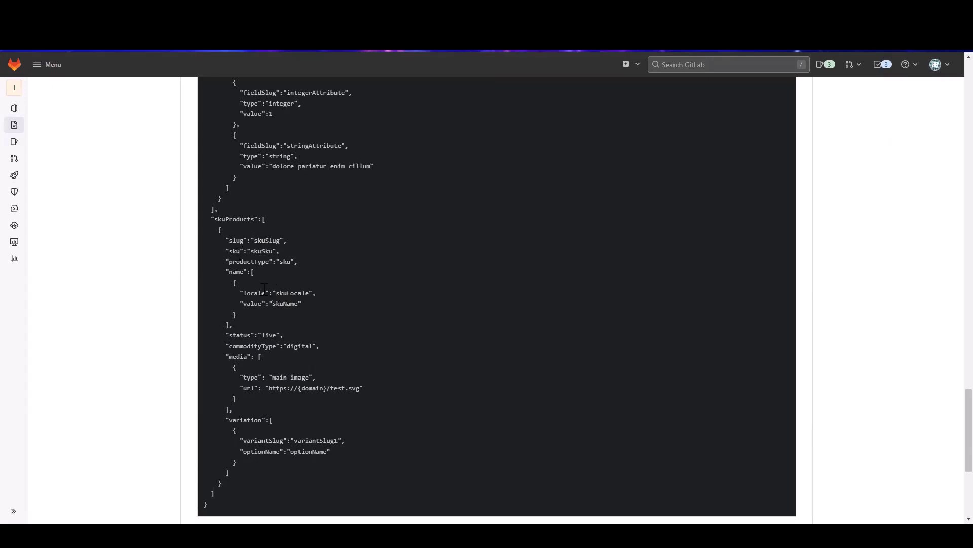
scroll(371, 360, down, 1)
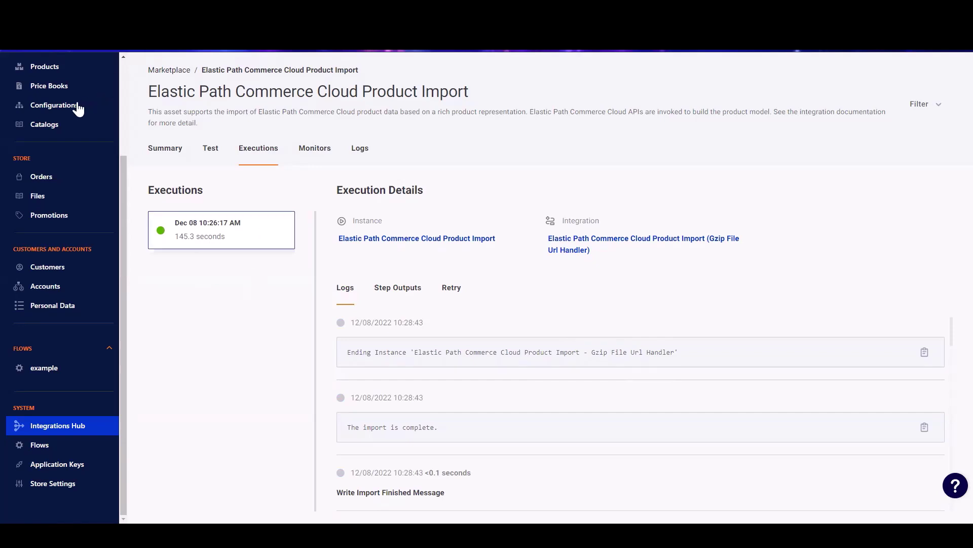
Open the Products list and scroll through the 500 live imported child products created Dec 8th.
click(47, 71)
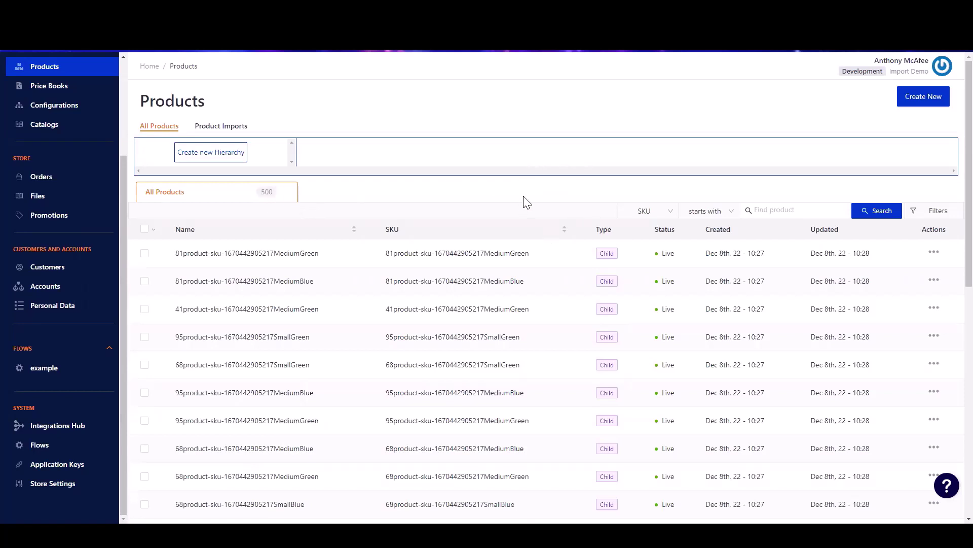
scroll(437, 261, down, 10)
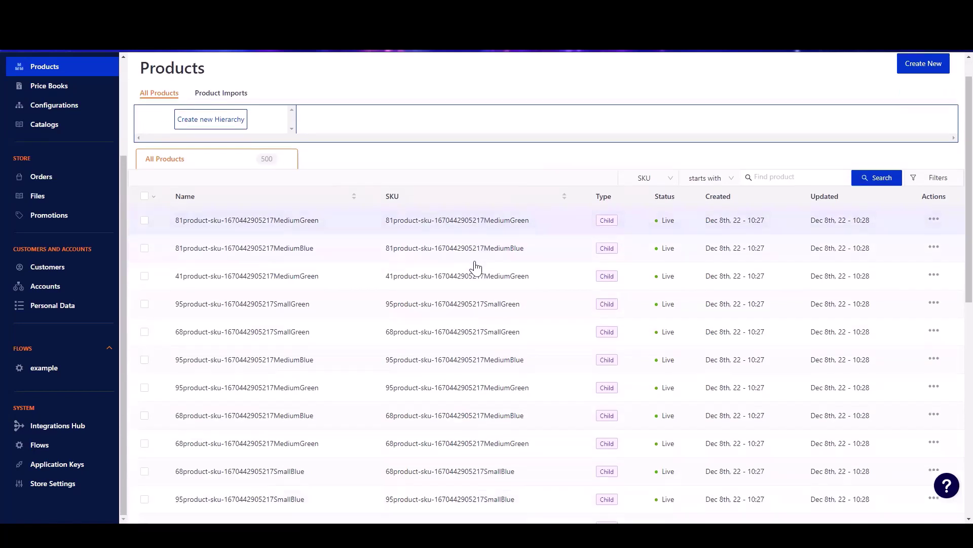
scroll(477, 263, up, 10)
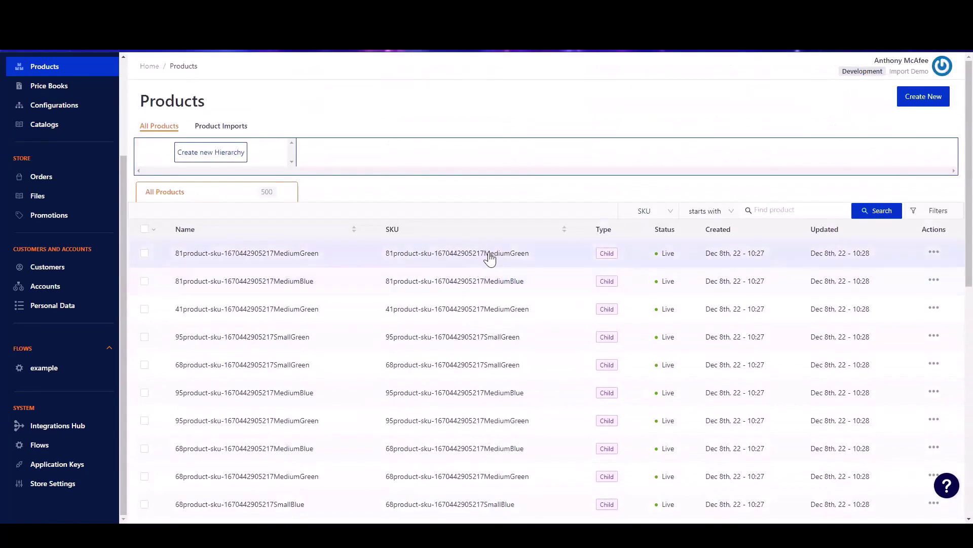
click(488, 256)
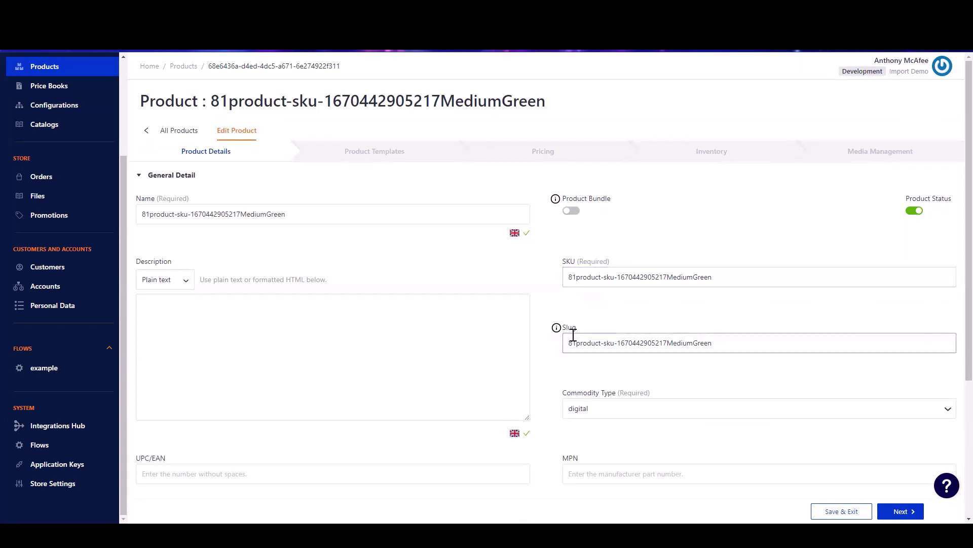
click(570, 274)
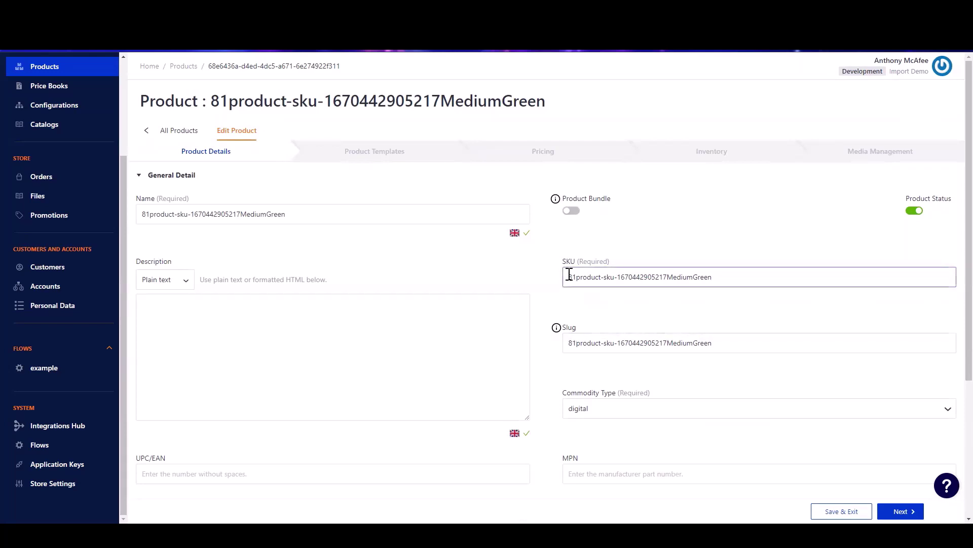
click(368, 159)
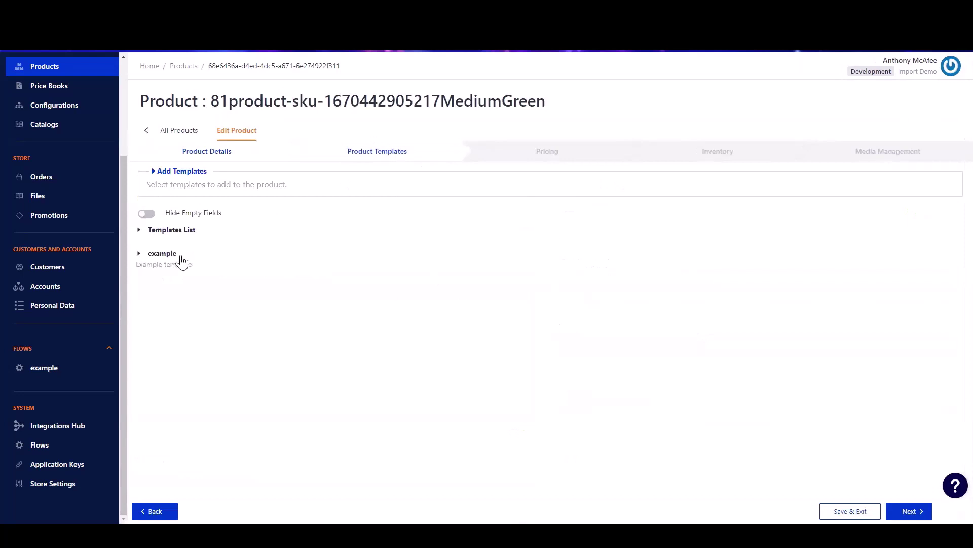
click(181, 262)
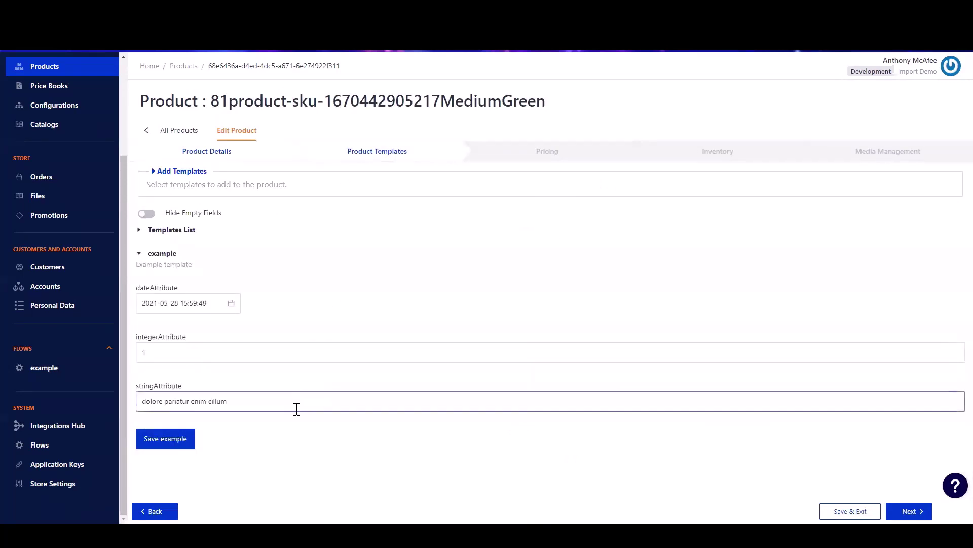